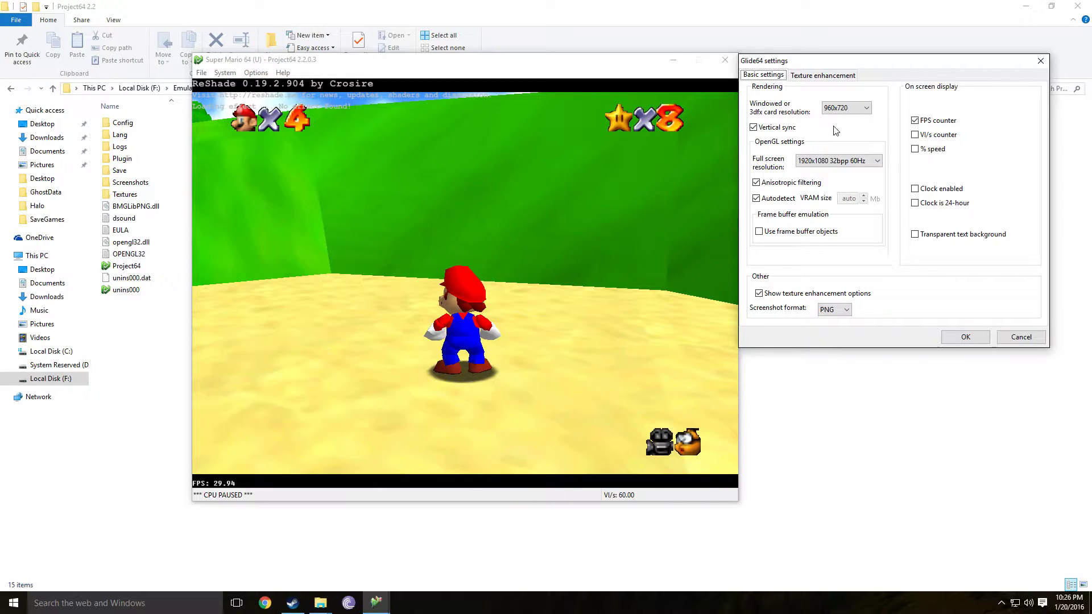
Step: Check the texture enhancement options, then minimize Explorer and open NVIDIA Control Panel from the desktop menu
left_click(833, 76)
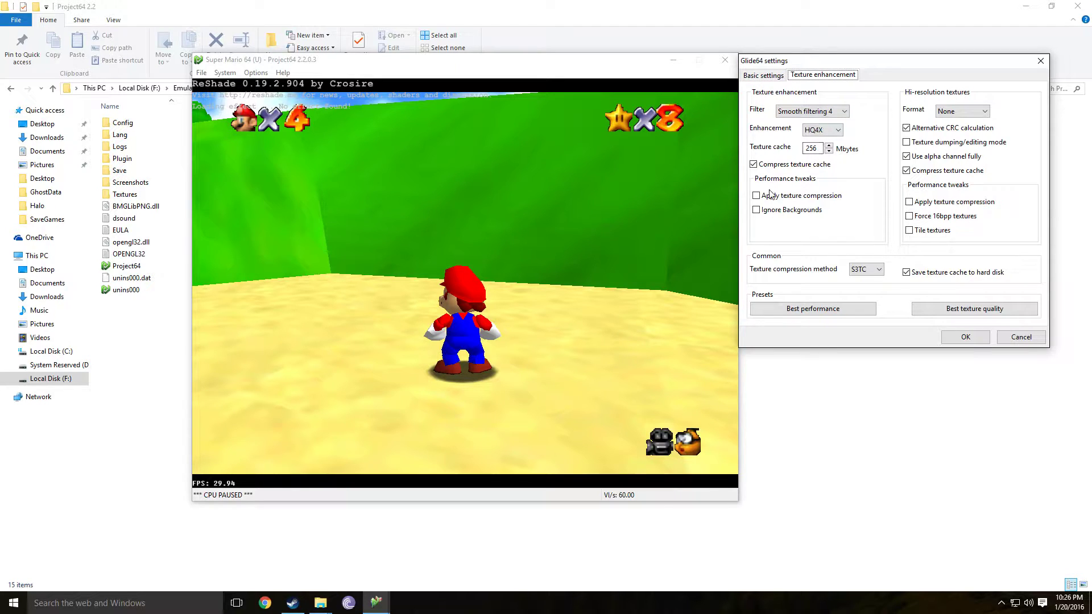
left_click(763, 75)
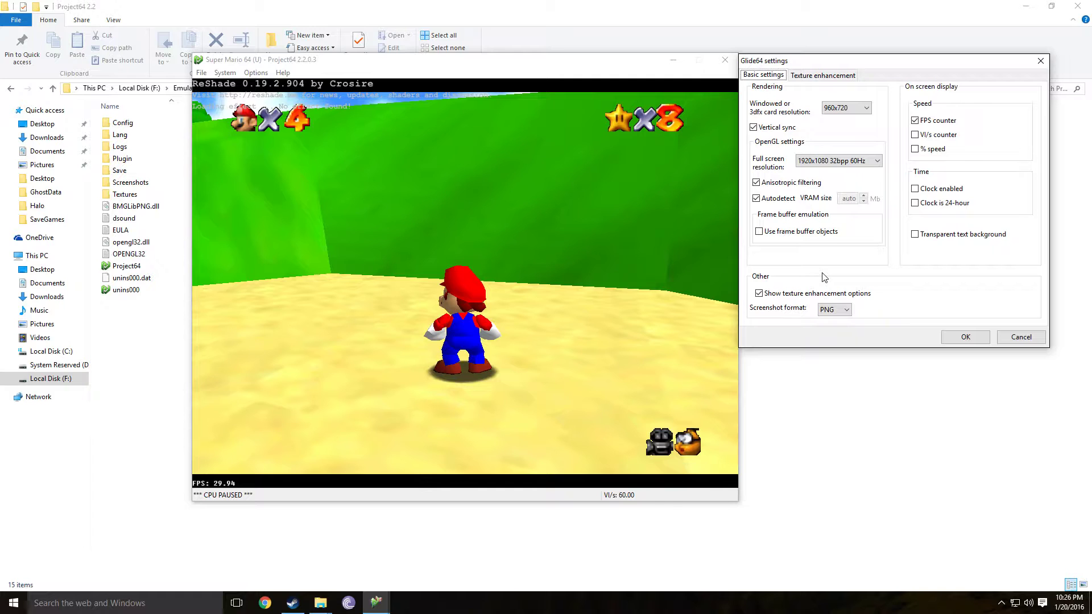
left_click(1026, 5)
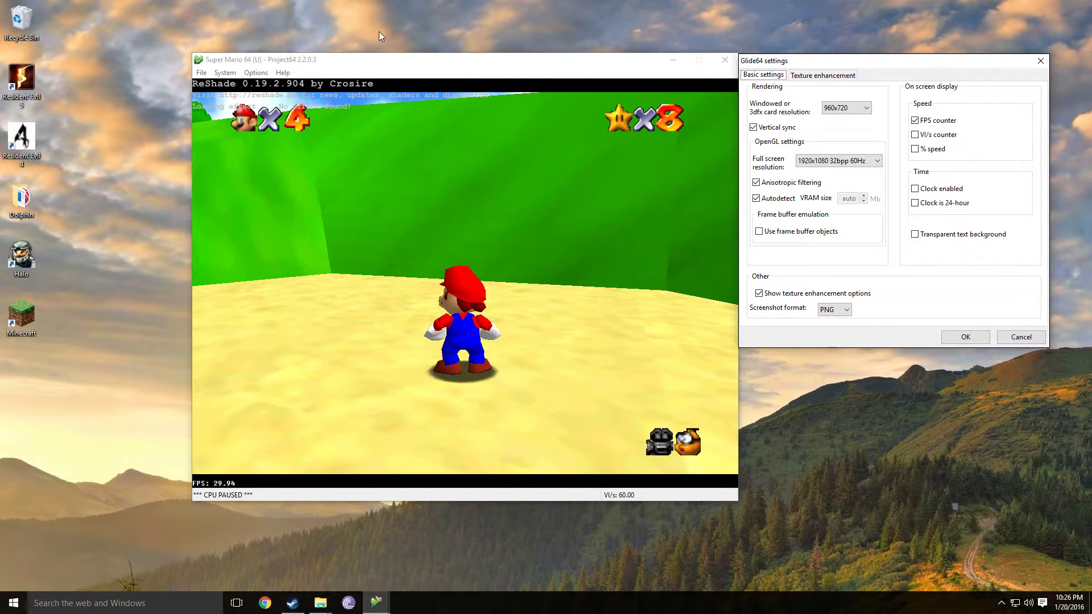
right_click(891, 458)
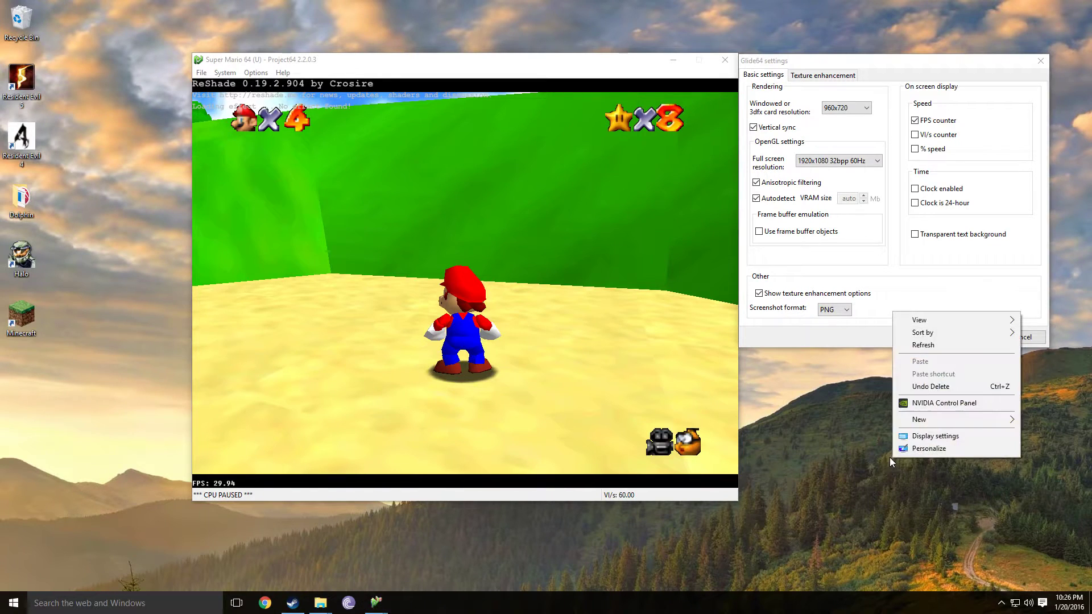
left_click(916, 403)
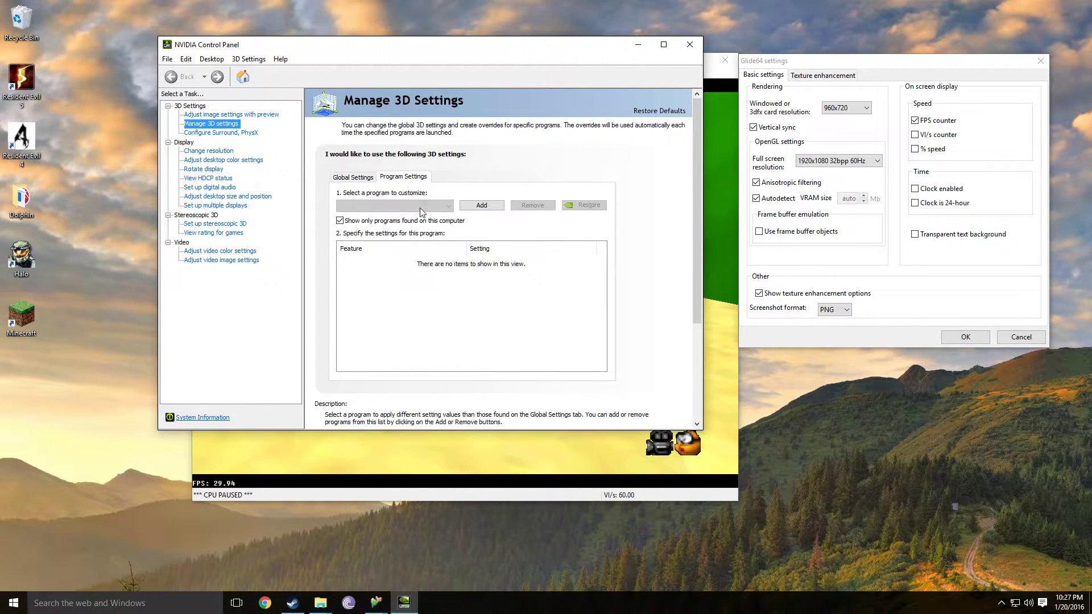
Step: Bring up the Add dialog listing recently used programs for a new 3D profile
left_click(443, 207)
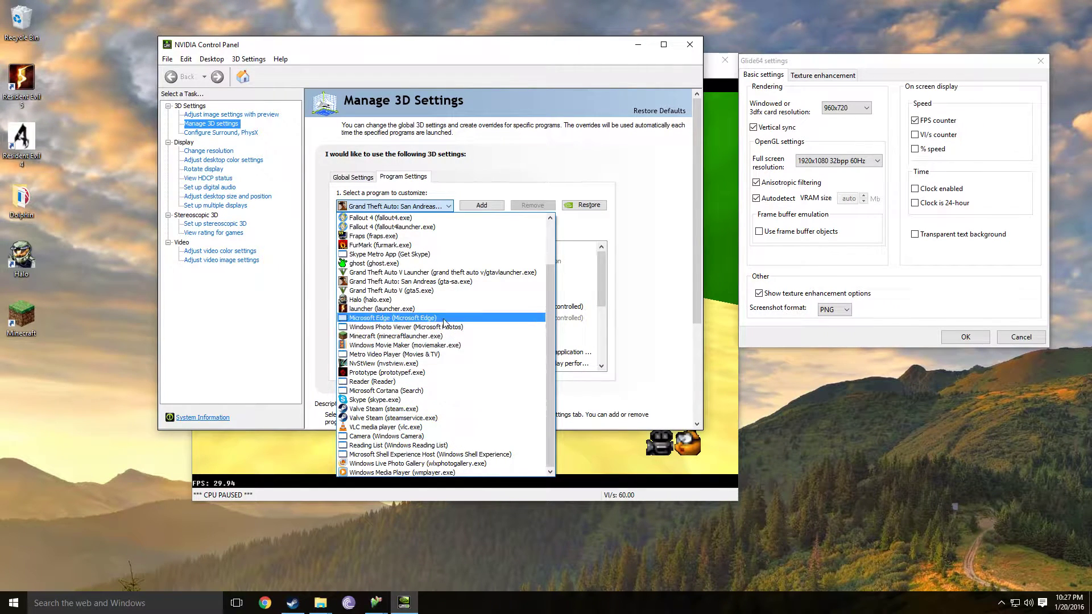
left_click(449, 206)
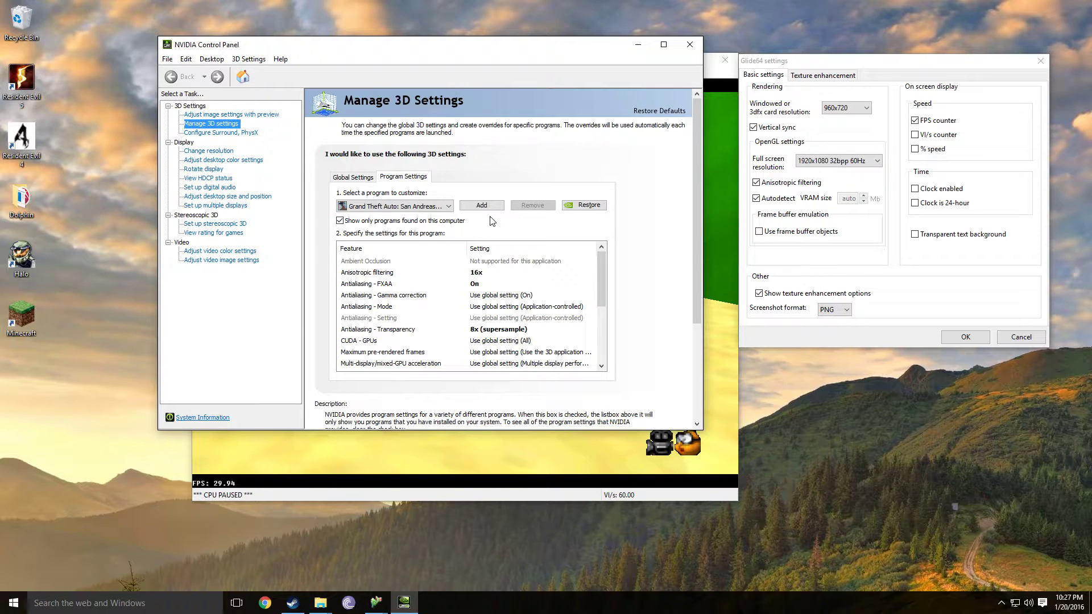
left_click(483, 206)
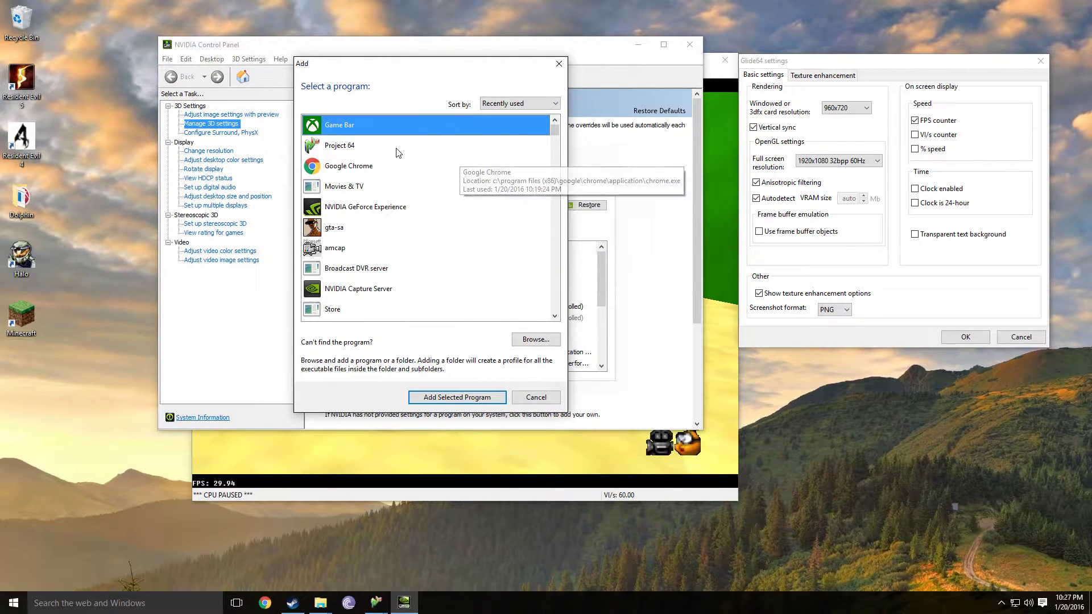
Step: Add Project 64 as a program profile with FXAA on and 16x anisotropic filtering
left_click(352, 146)
double_click(352, 145)
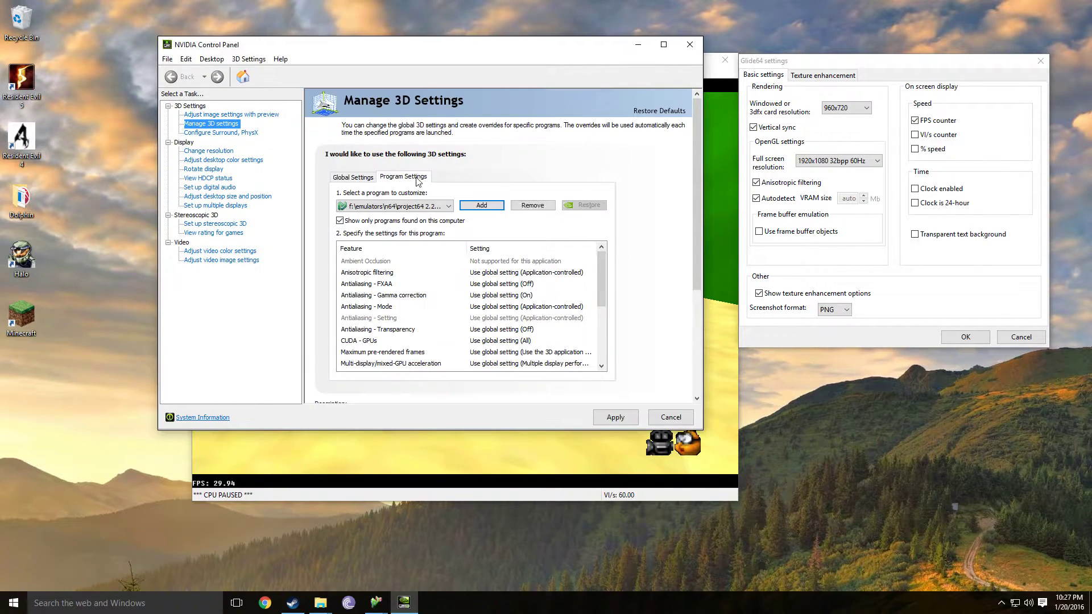
left_click(519, 284)
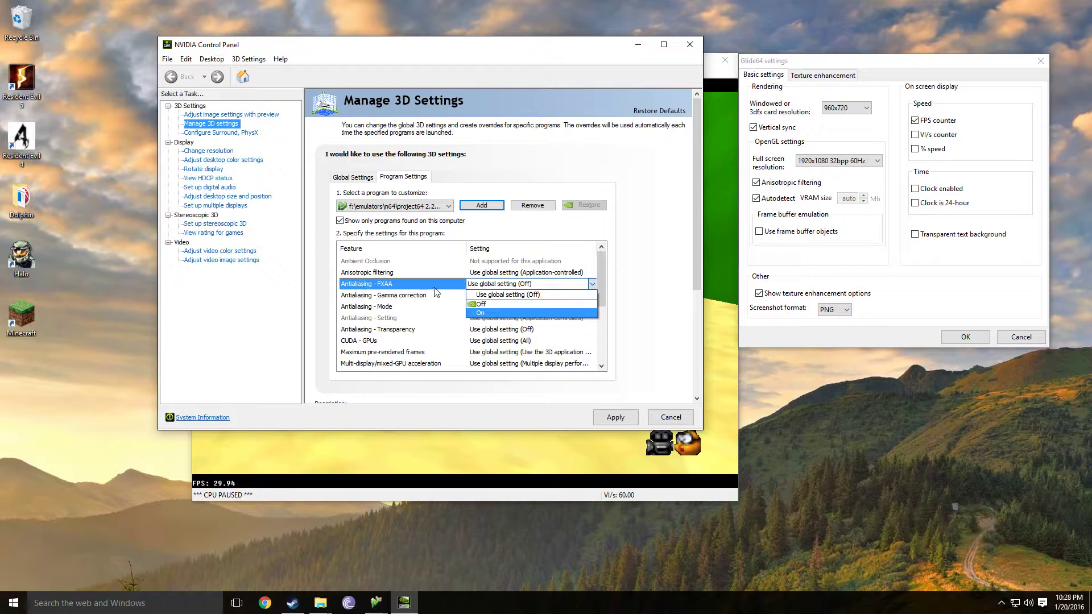
left_click(484, 314)
left_click(505, 272)
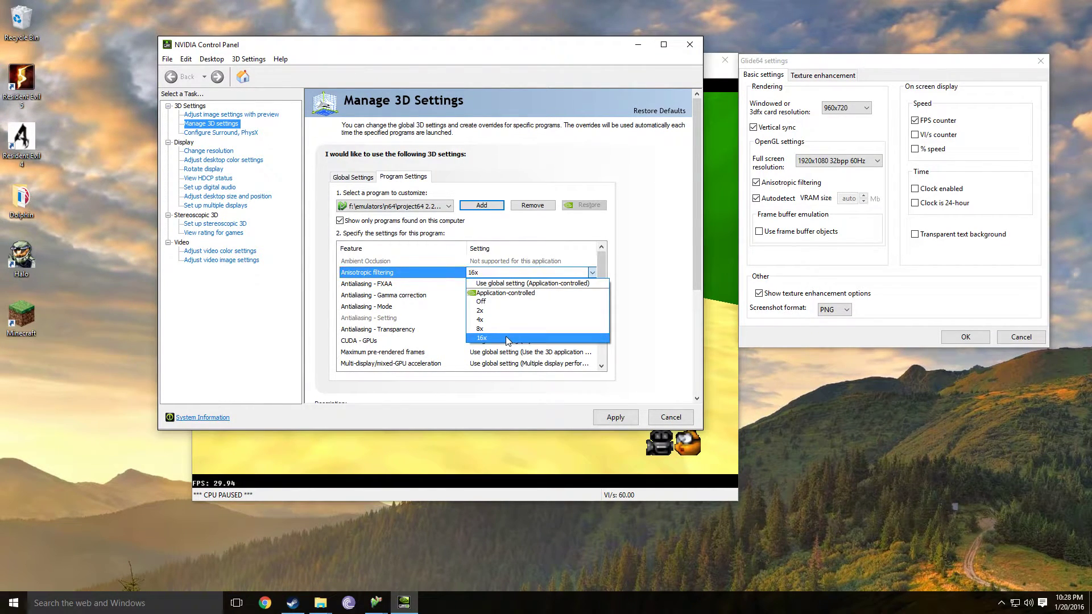
left_click(508, 337)
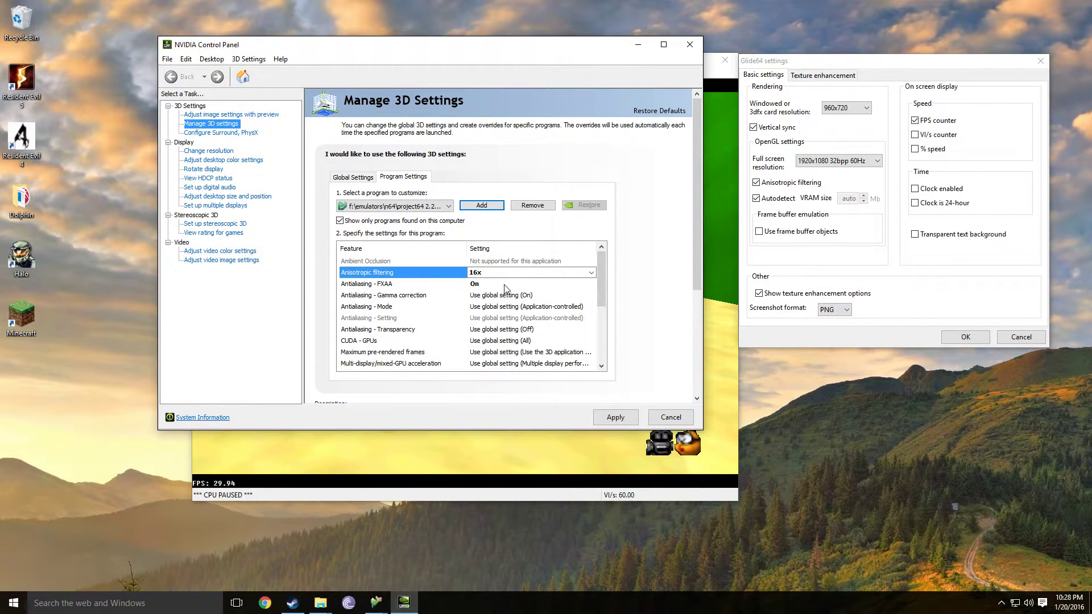
Step: Leave antialiasing mode and texture filtering quality unchanged, and set transparency antialiasing to 8x supersample
left_click(506, 307)
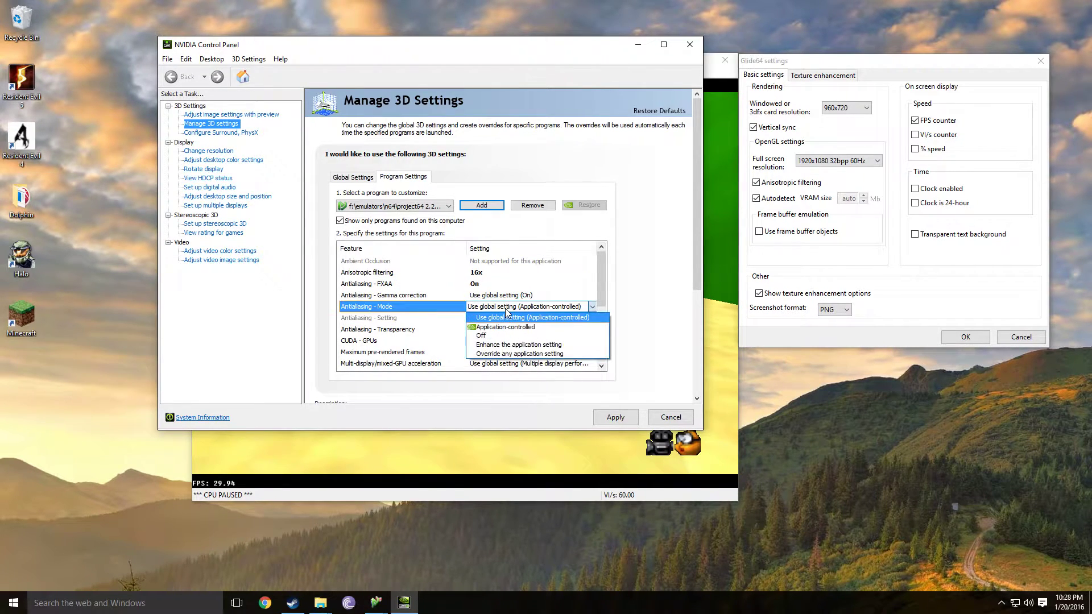
left_click(505, 308)
scroll(504, 318, "down", 2)
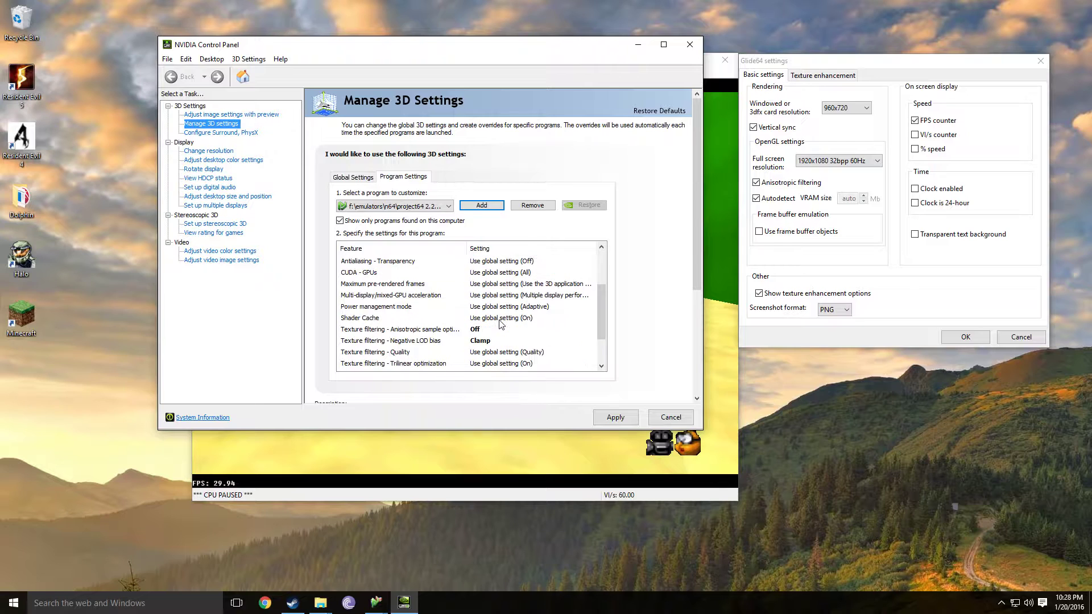
left_click(481, 330)
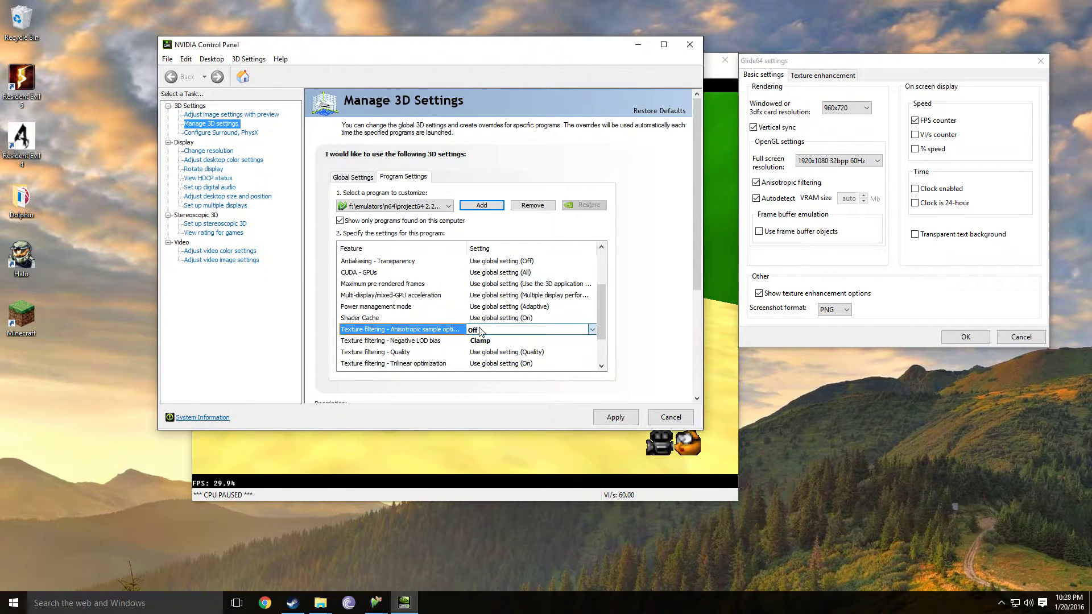
left_click(500, 353)
left_click(501, 363)
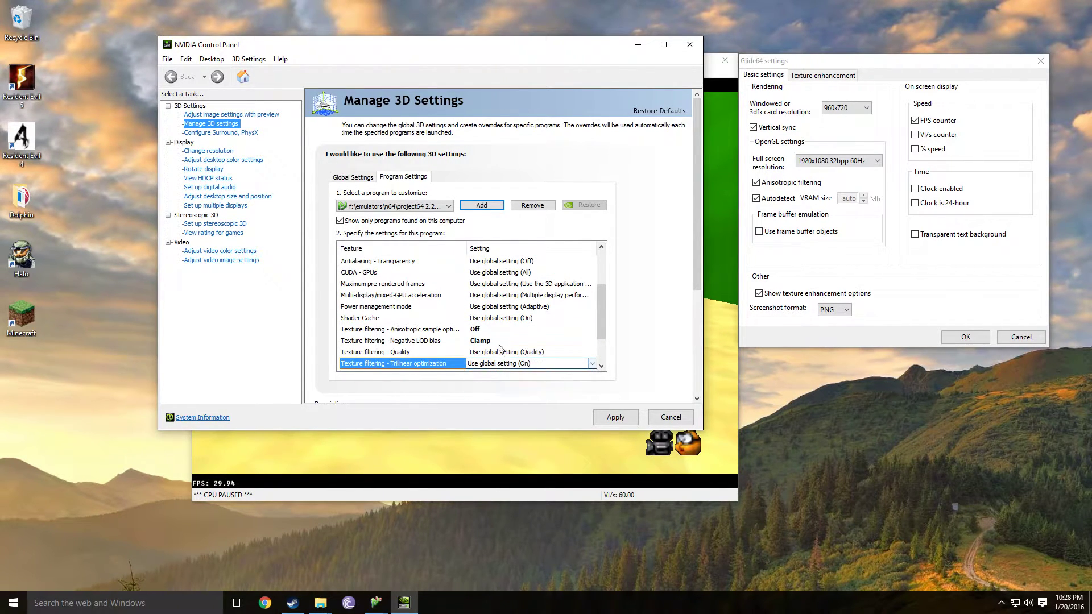
scroll(493, 306, "up", 1)
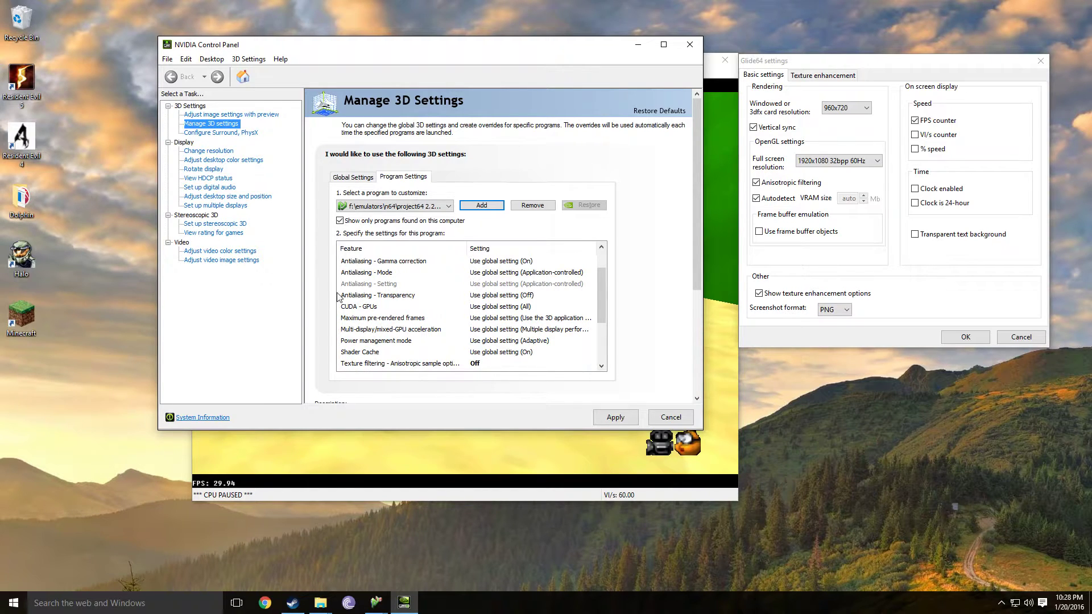
left_click(487, 296)
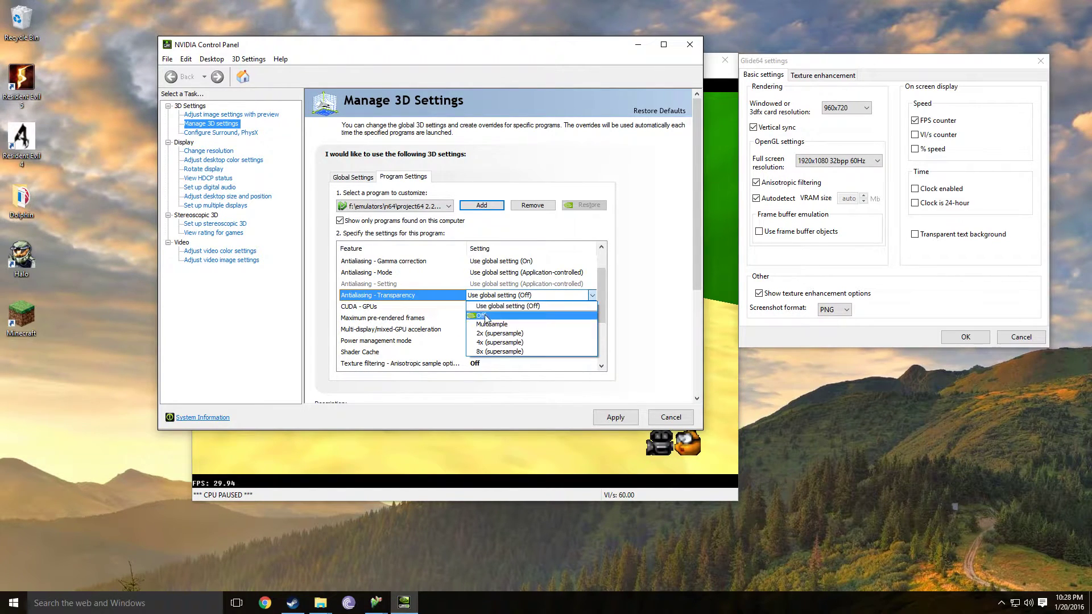
left_click(498, 343)
scroll(498, 341, "up", 1)
left_click_drag(600, 299, 601, 327)
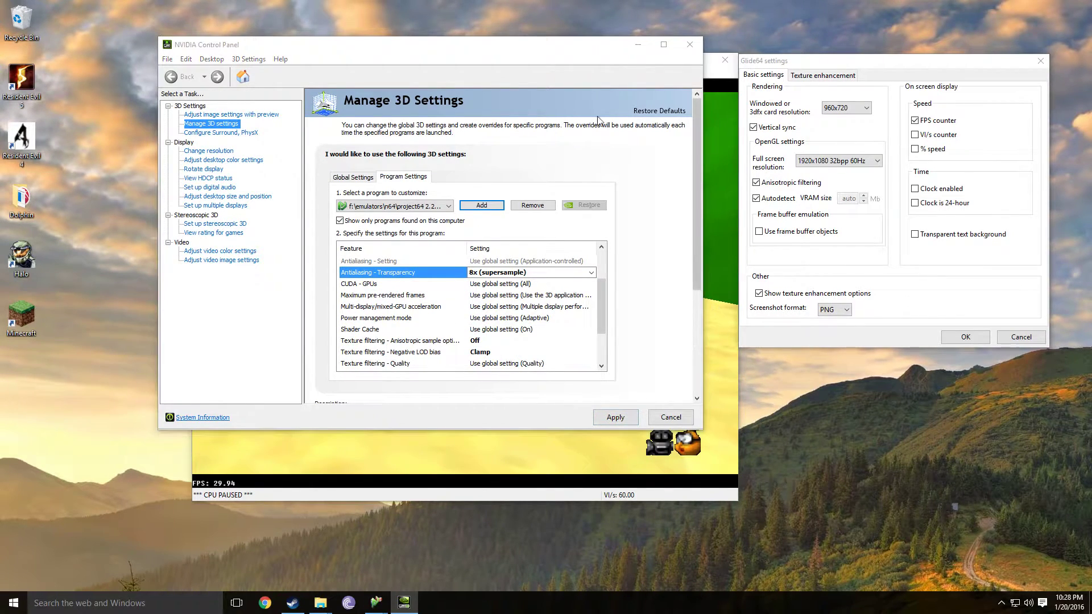
Step: Move the control panel aside to view the game, move it back, and close it
mouse_move(536, 49)
left_mouse_down()
mouse_move(770, 413)
mouse_move(659, 495)
mouse_move(661, 459)
left_mouse_up()
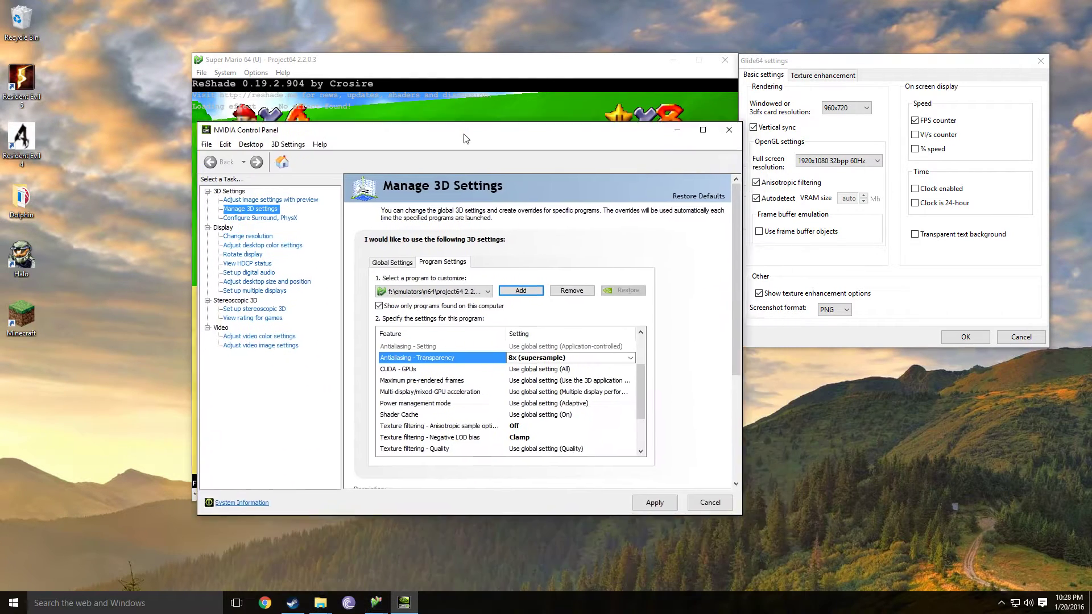
left_click_drag(546, 455, 444, 74)
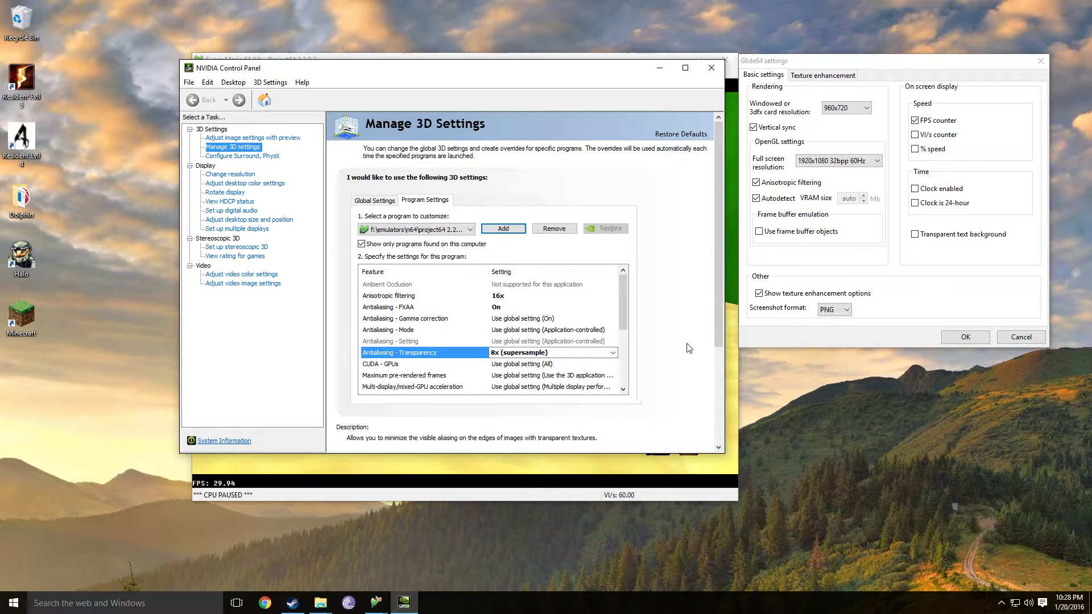
left_click(710, 72)
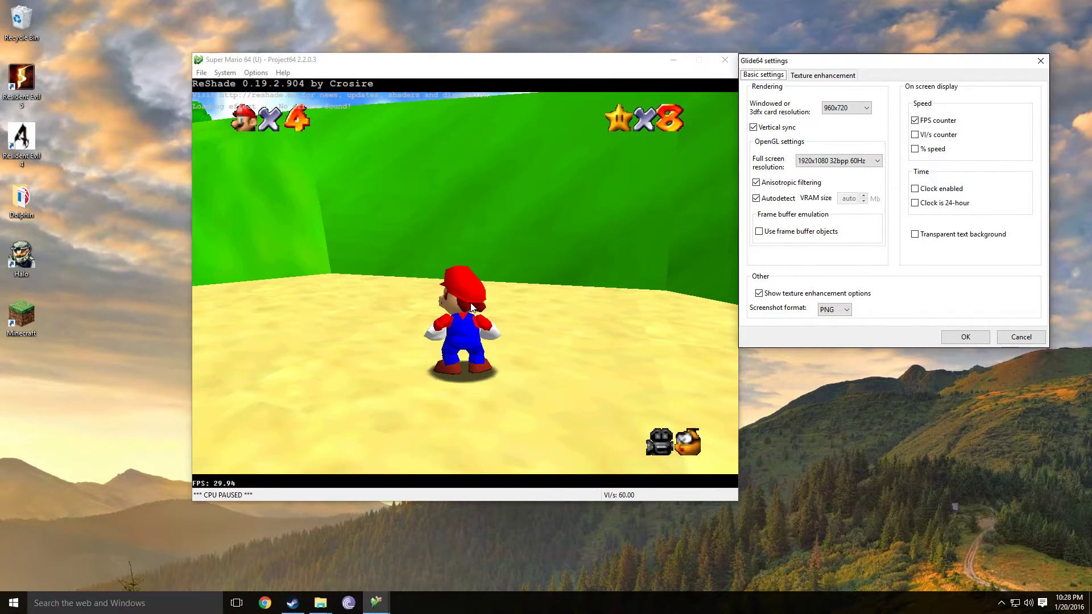
Step: Confirm Glide64 settings, restart Project64 from its 2.2 folder, and launch Super Mario 64 (U)
left_click(965, 337)
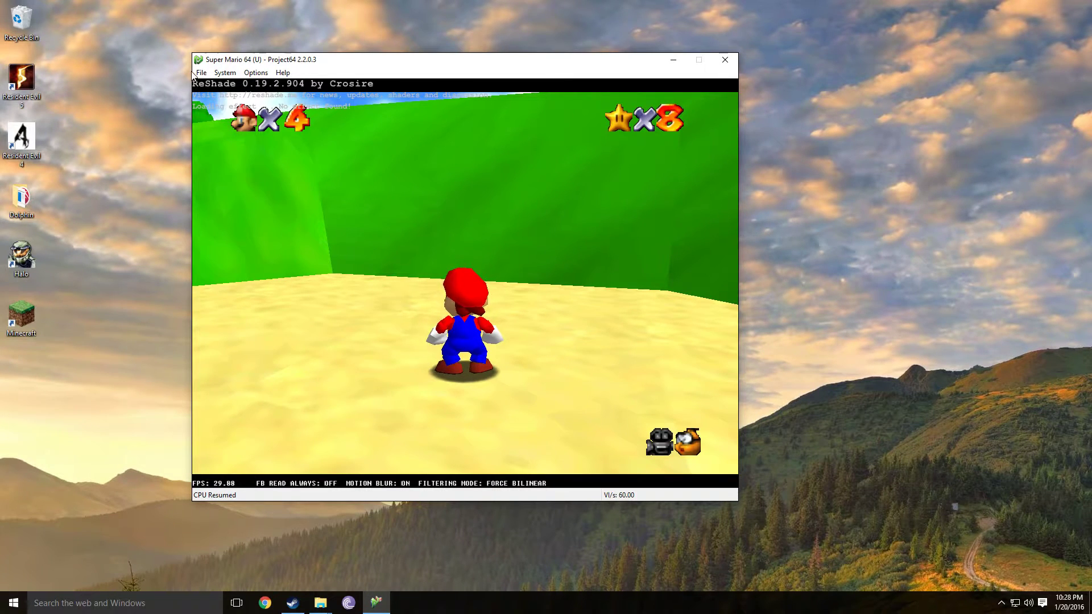
left_click(716, 62)
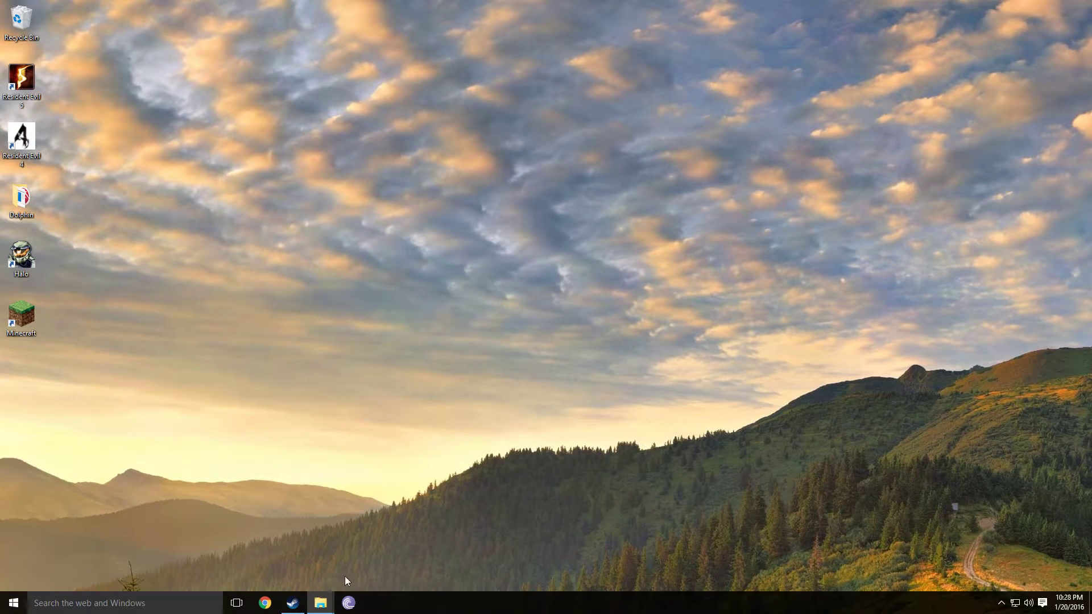
mouse_move(319, 603)
left_click(378, 551)
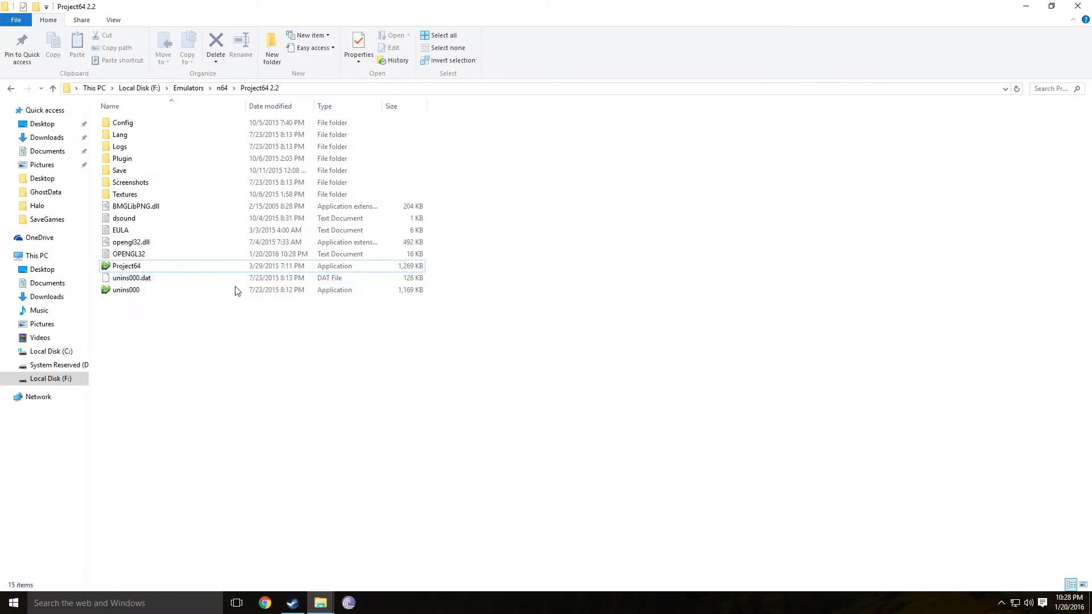
double_click(126, 266)
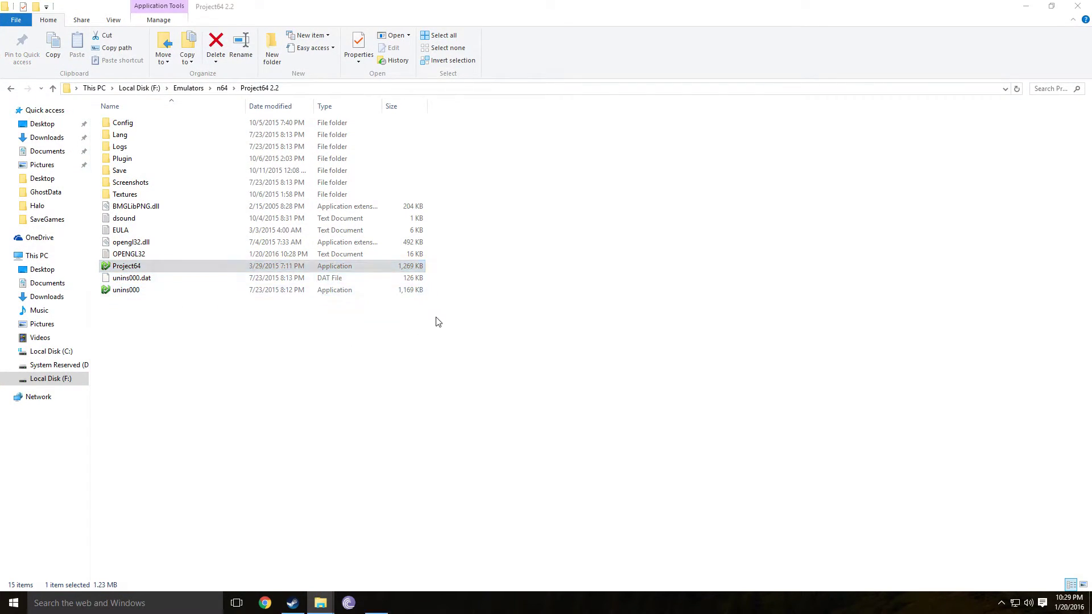
left_click(1025, 7)
double_click(185, 206)
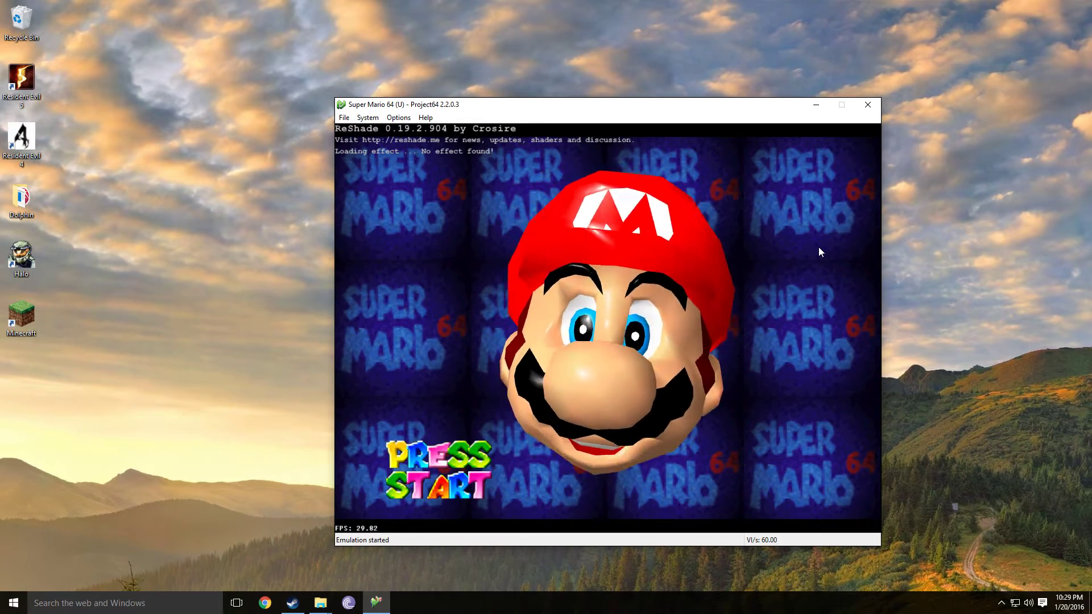
Step: Press Start, choose the save file, and run Mario right and up across the castle grounds
key("Return")
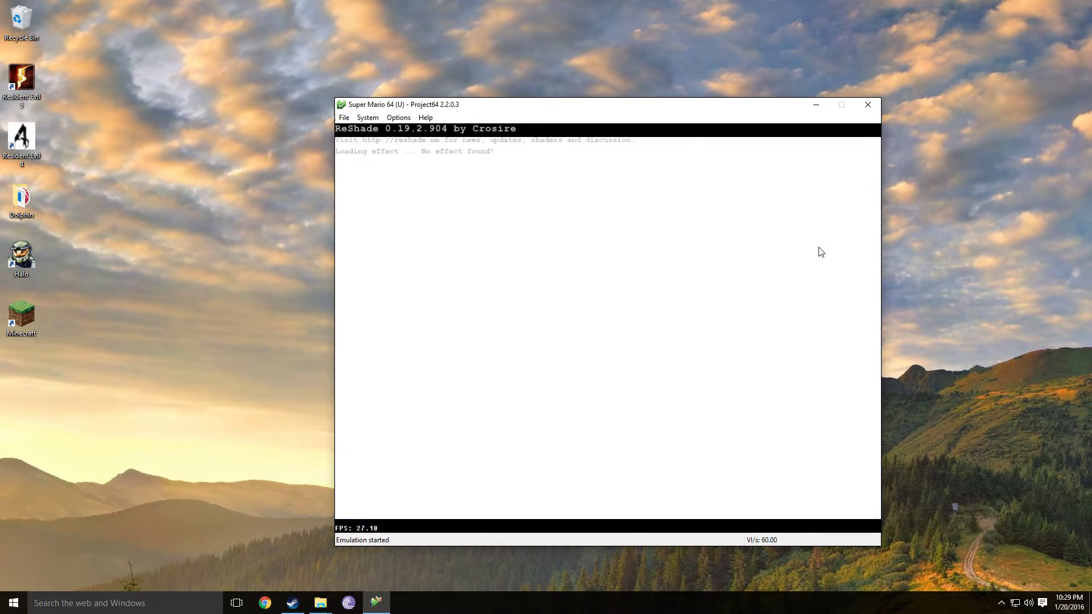
key("Return")
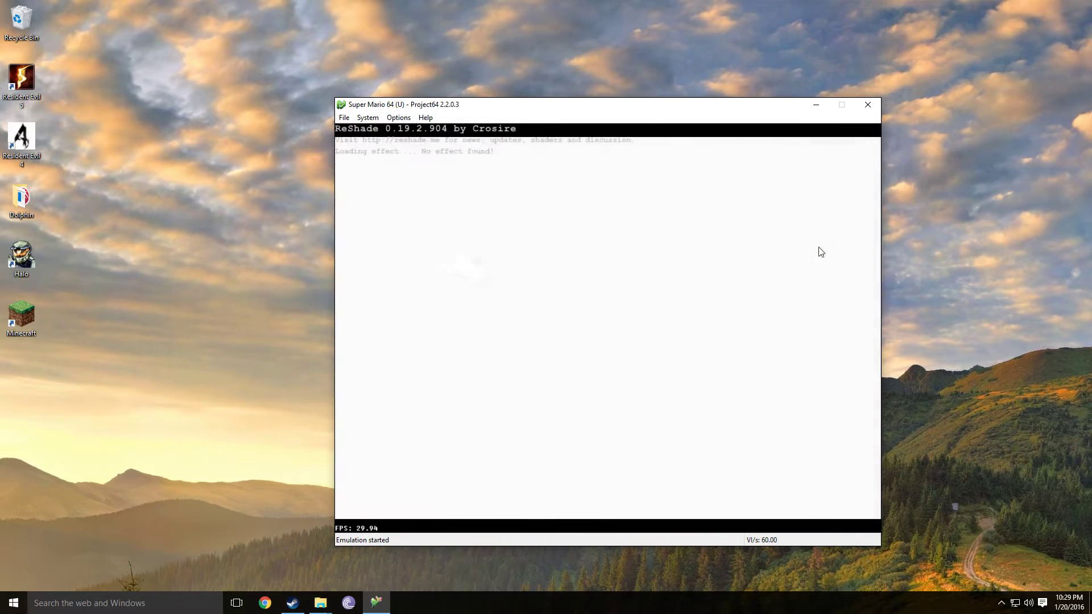
key("Right")
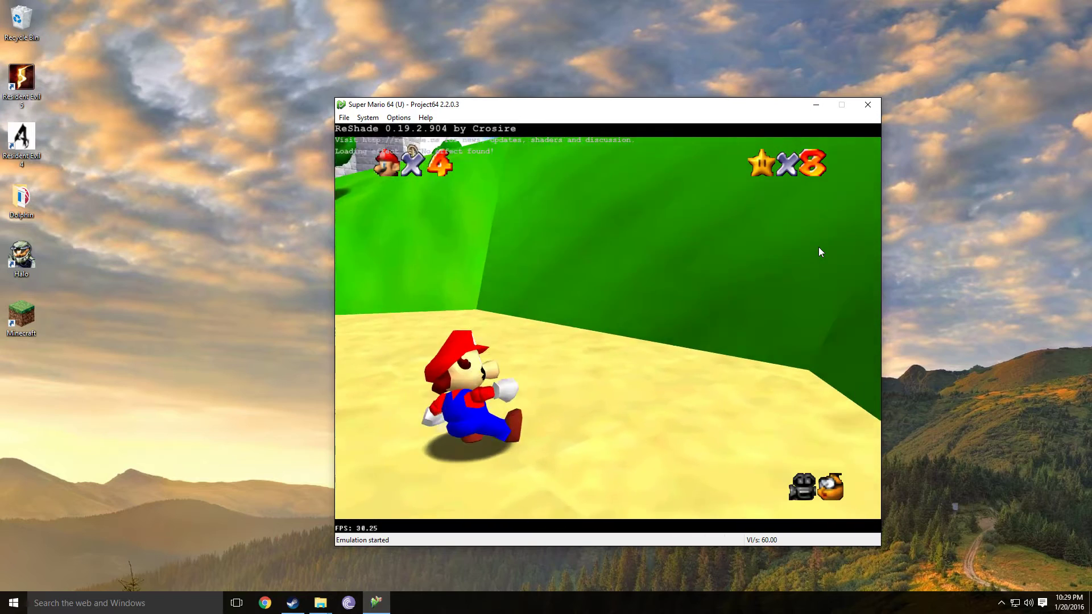
key("Up")
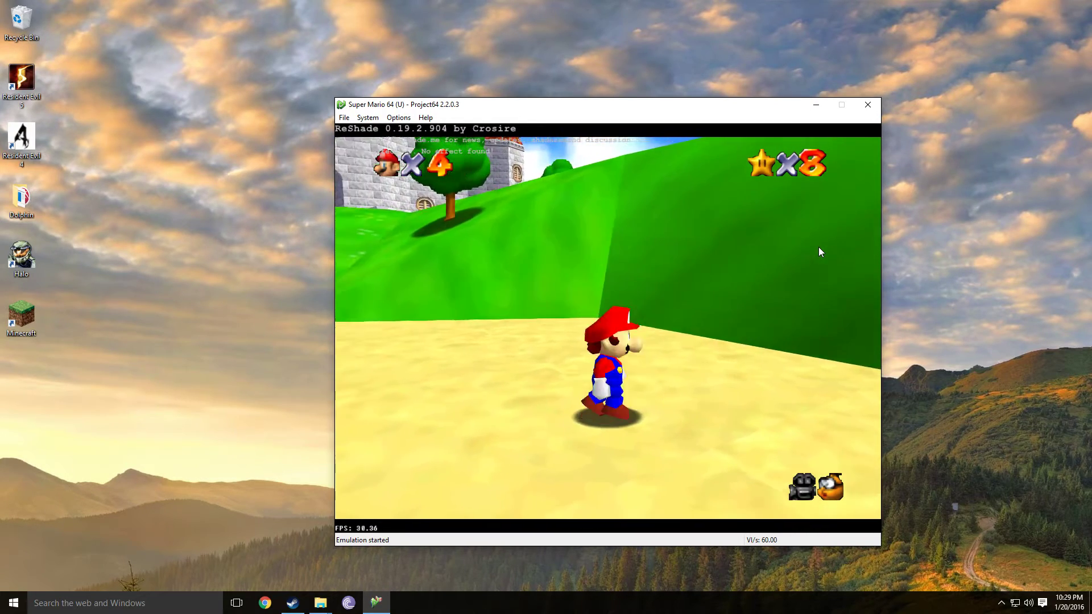